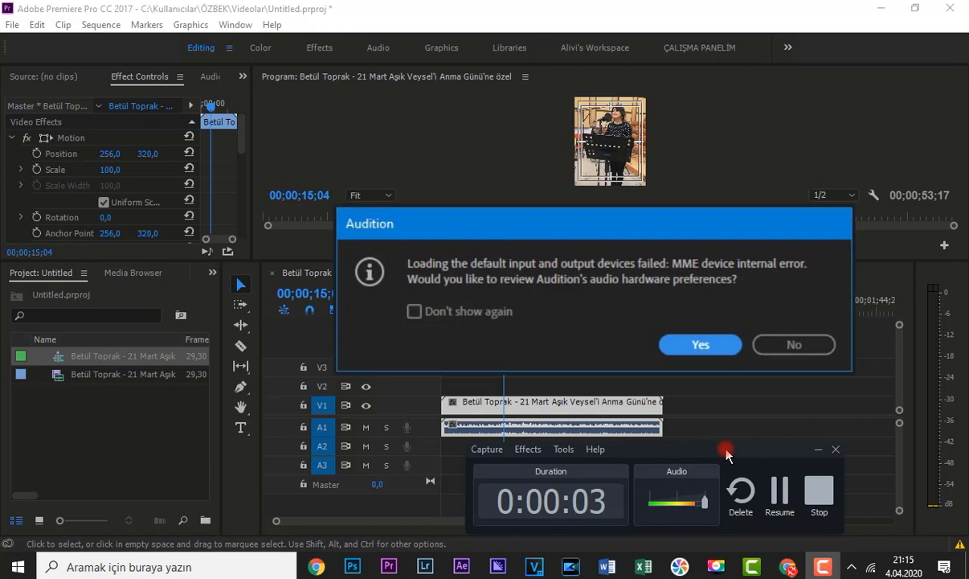
Step: Dismiss the Audition 'MME device internal error' message about the default audio devices
key("Escape")
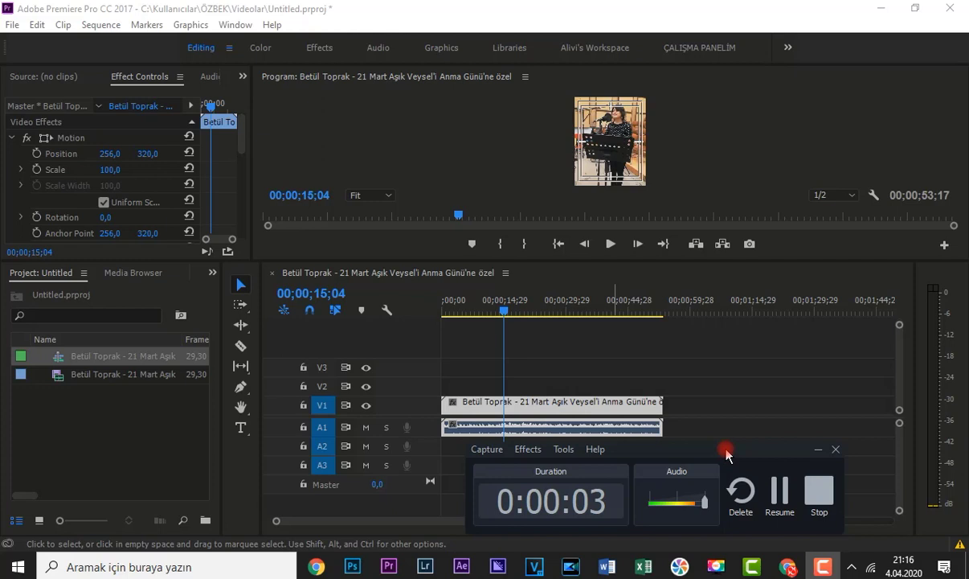
left_click(960, 545)
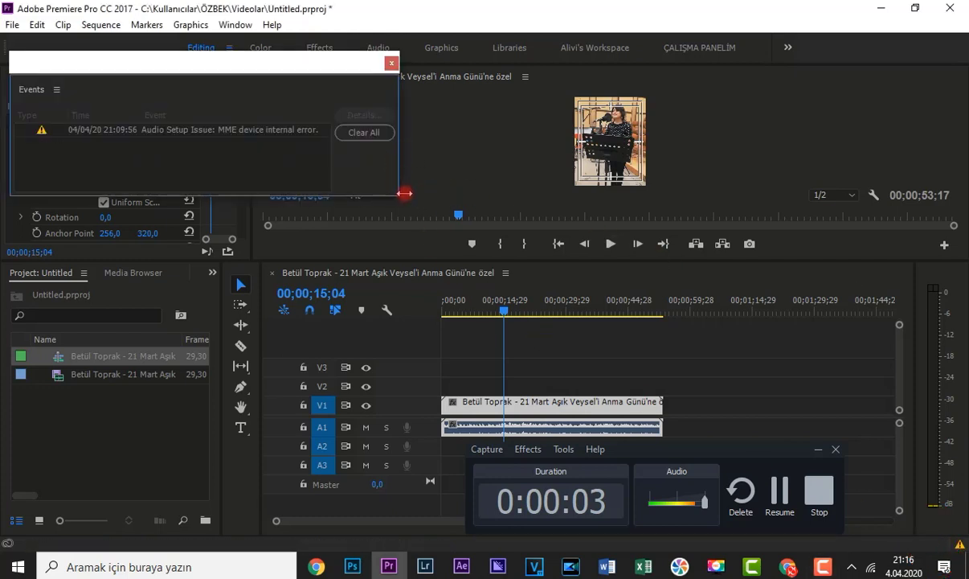
left_click_drag(404, 193, 590, 319)
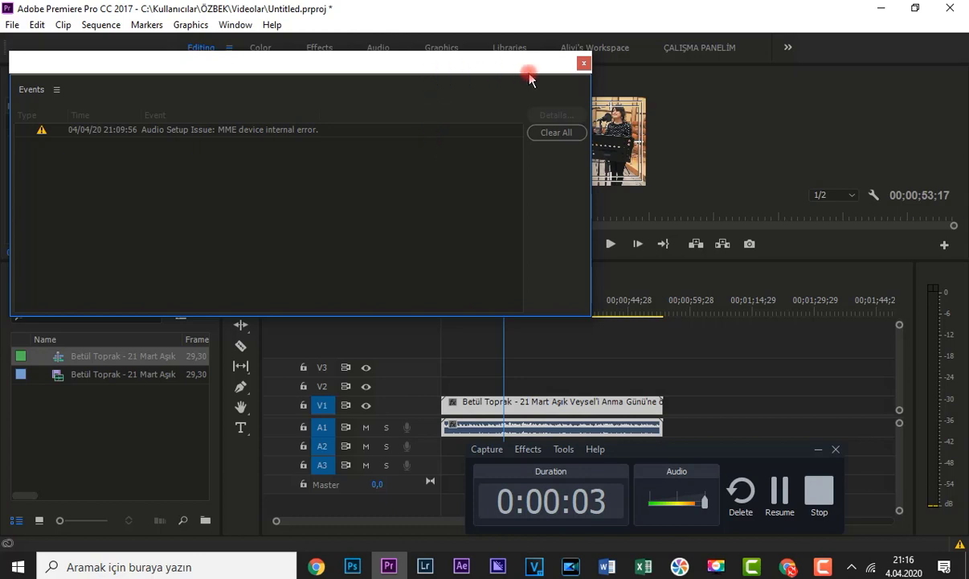
mouse_move(524, 66)
left_mouse_down()
mouse_move(456, 86)
mouse_move(438, 74)
left_mouse_up()
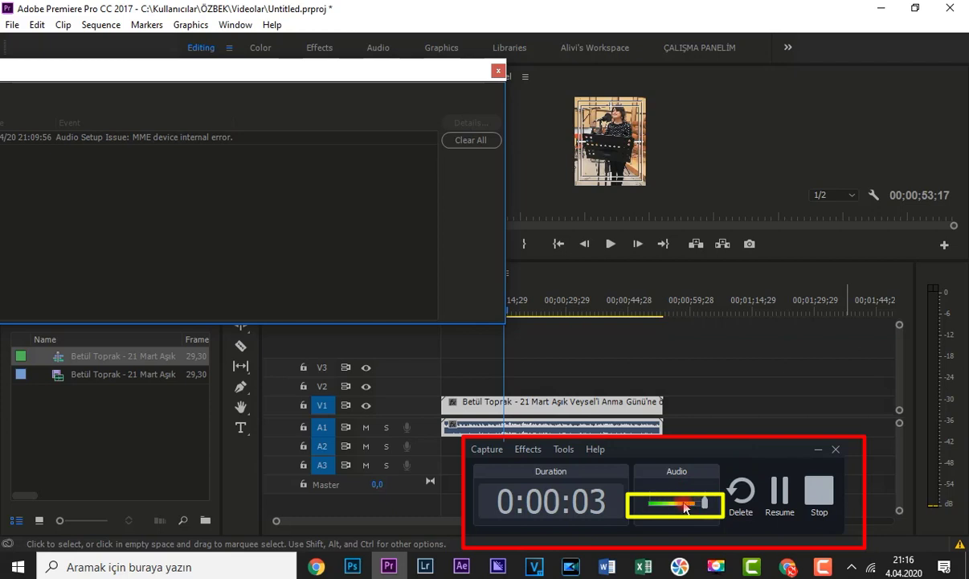
left_click(770, 505)
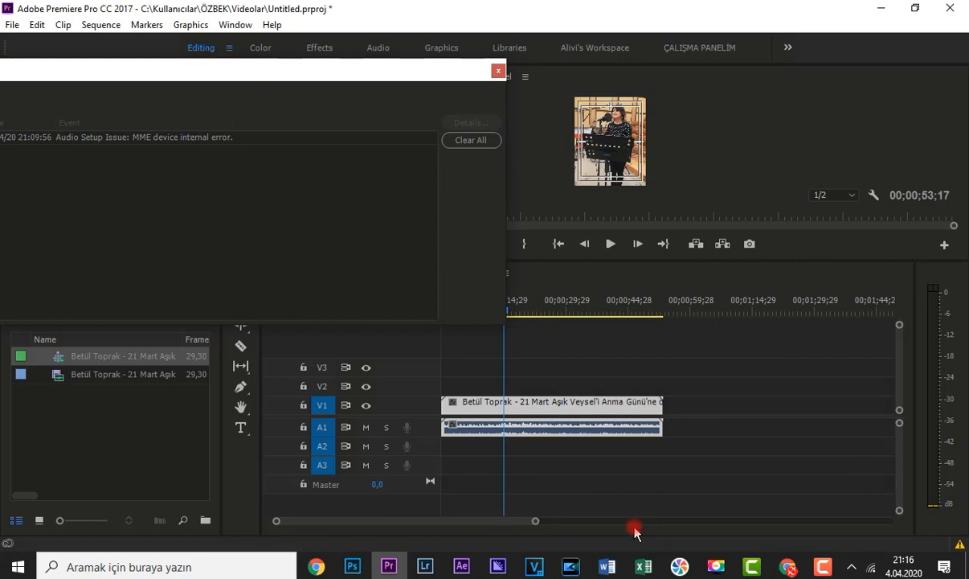
left_click(497, 73)
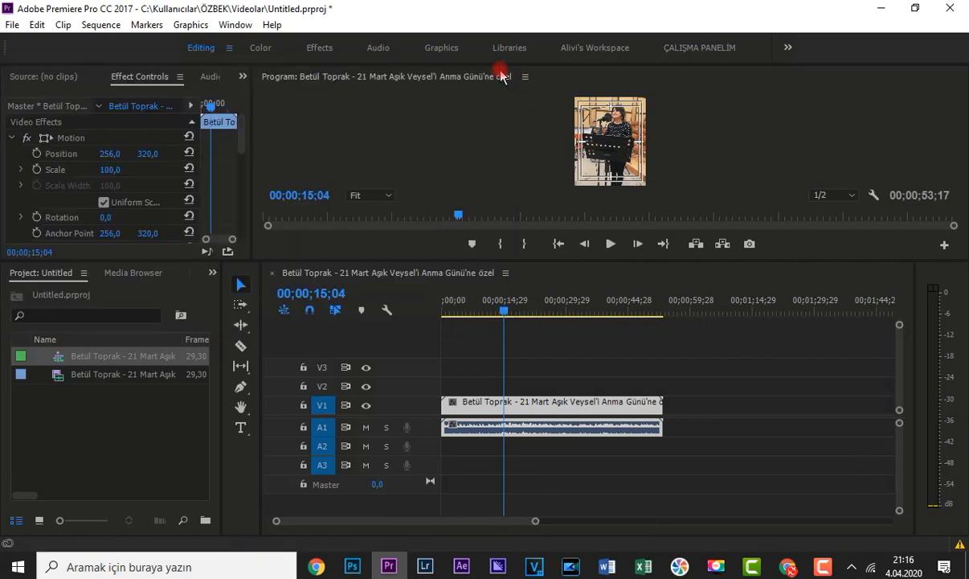
Step: Search Windows for 'privacy' and open the Gizlilik ayarları privacy settings
left_click(97, 566)
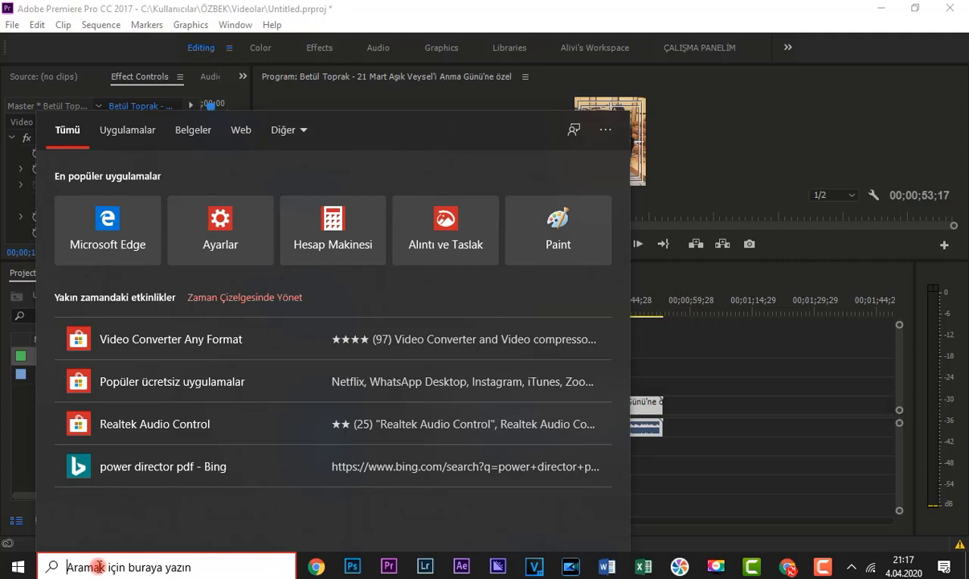
type("priv")
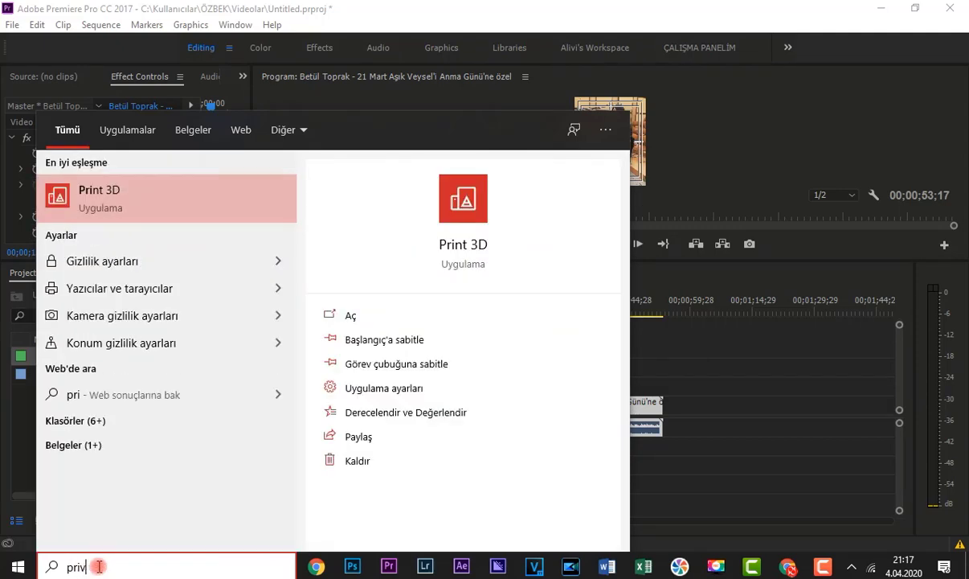
type("acy")
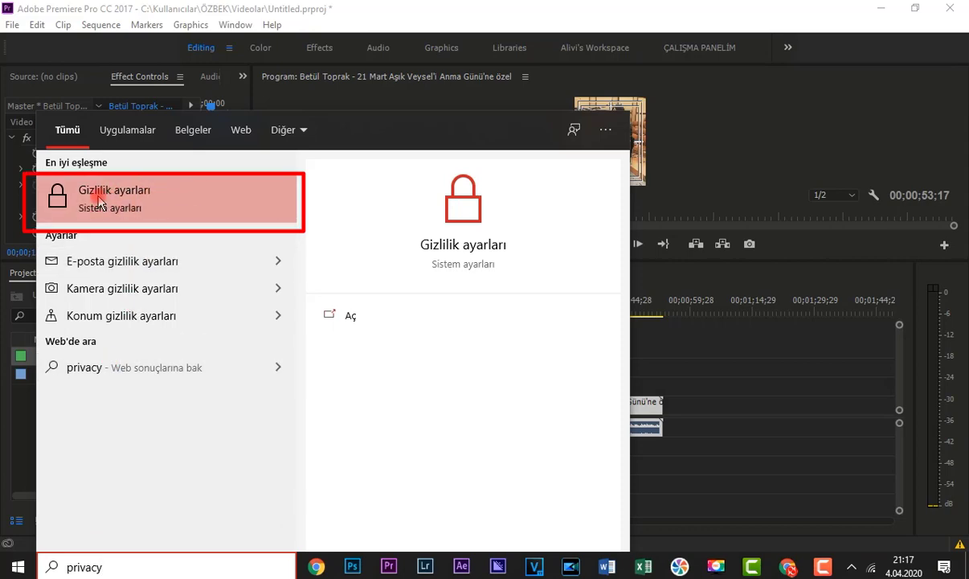
left_click(111, 199)
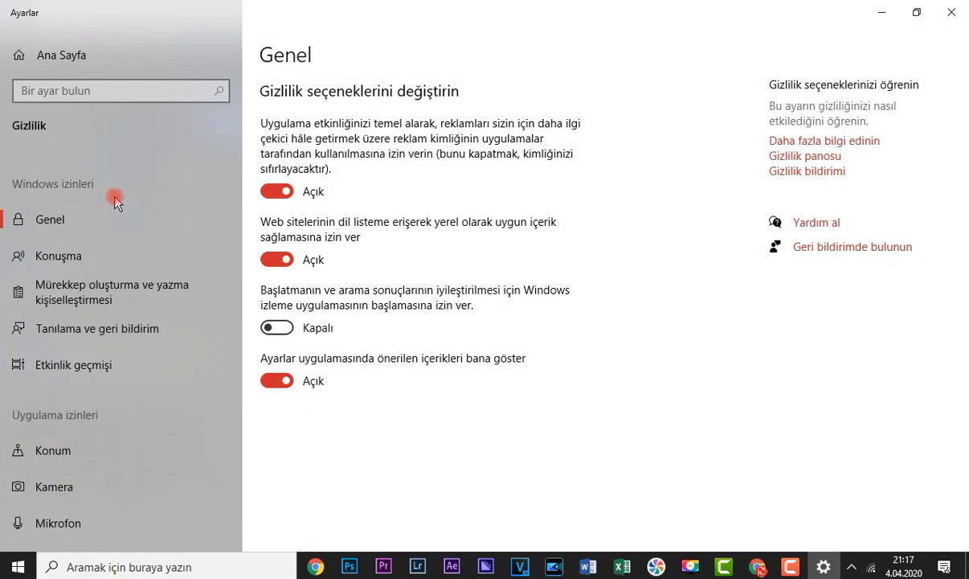
scroll(158, 200, "down", 2)
scroll(158, 205, "down", 1)
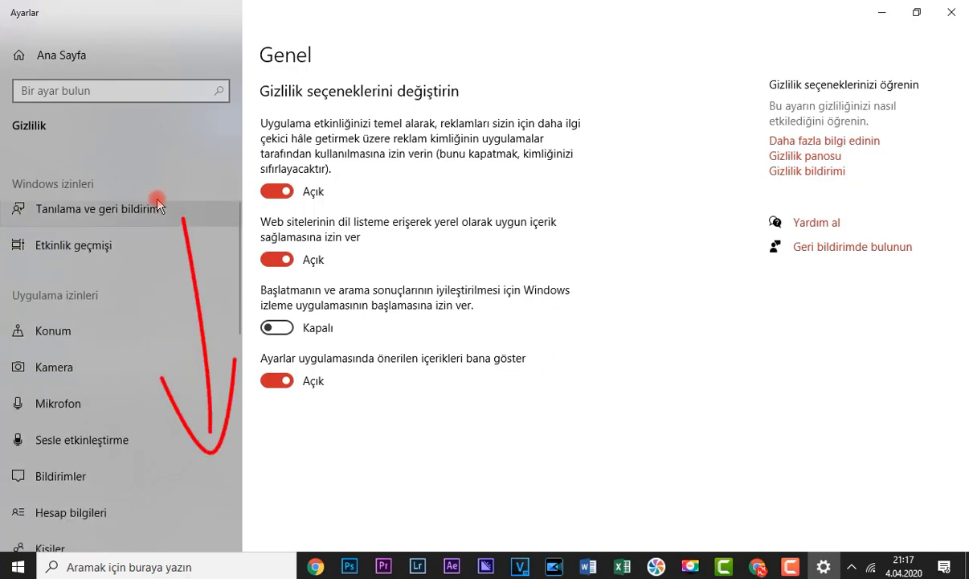
scroll(159, 213, "down", 1)
scroll(158, 221, "down", 1)
scroll(158, 225, "down", 2)
scroll(159, 226, "down", 3)
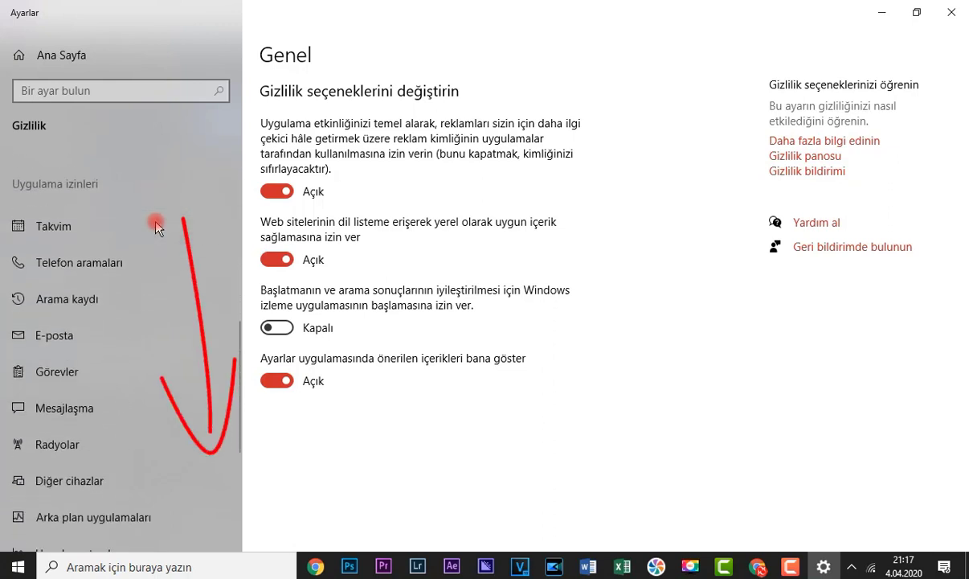
scroll(168, 257, "down", 3)
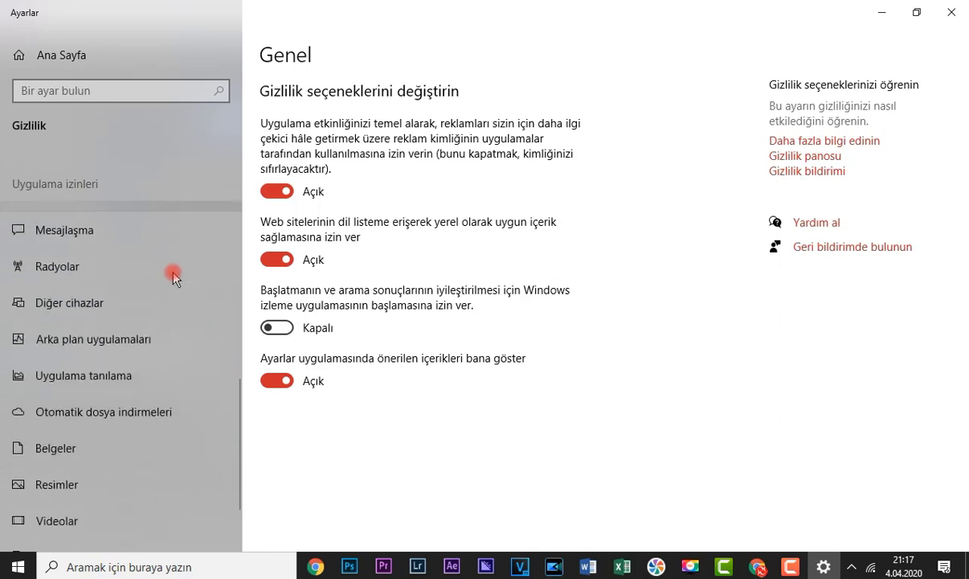
scroll(173, 277, "down", 2)
scroll(175, 277, "up", 2)
scroll(176, 277, "up", 1)
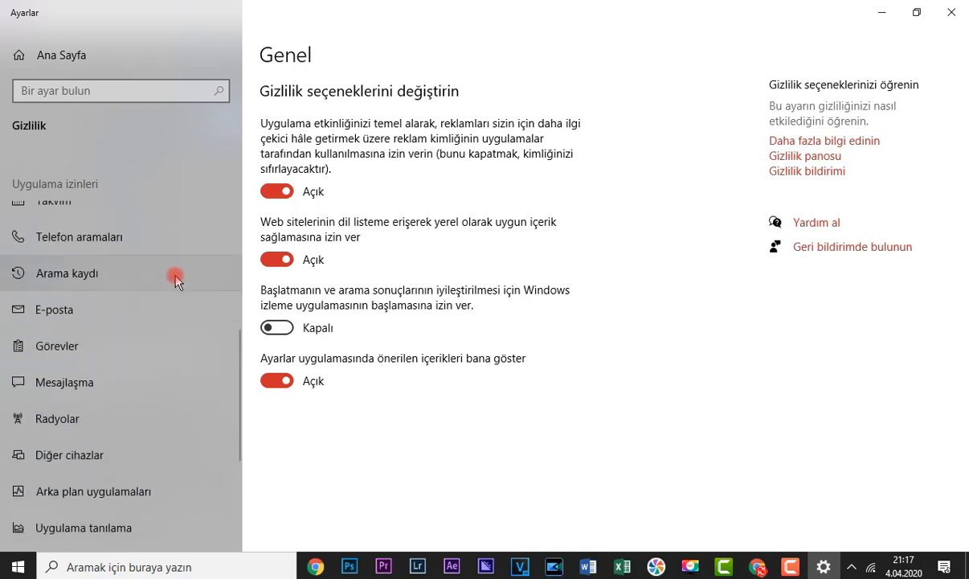
scroll(175, 277, "up", 2)
scroll(177, 280, "up", 2)
scroll(175, 278, "up", 3)
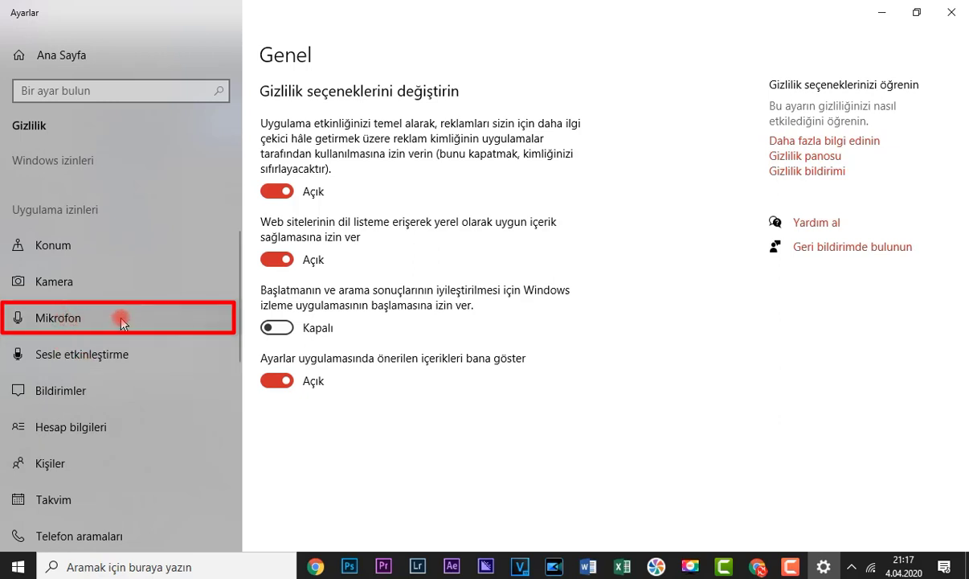
Step: Switch device-wide microphone access to Açık on the Microphone privacy page, then close Settings
left_click(169, 324)
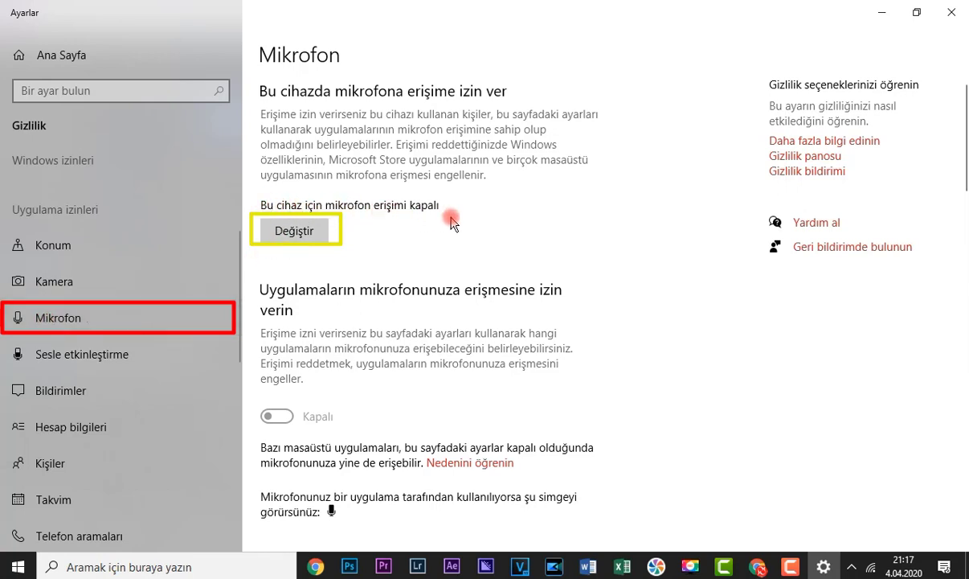
left_click(301, 232)
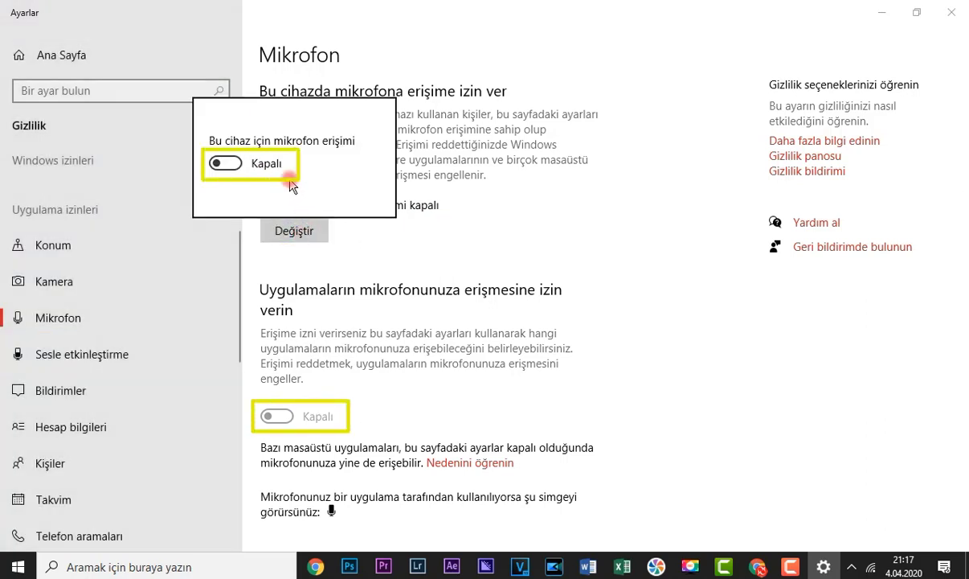
left_click(244, 169)
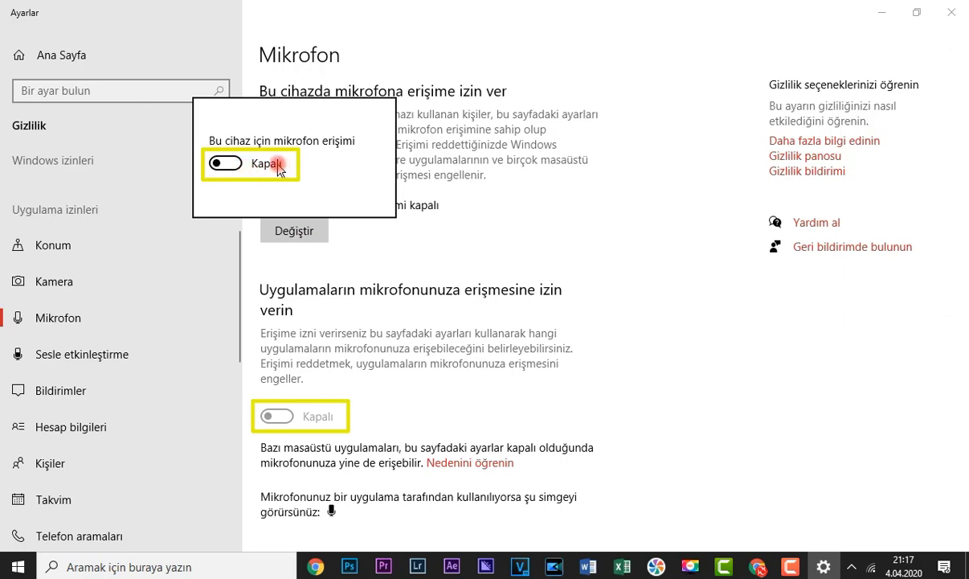
left_click(234, 165)
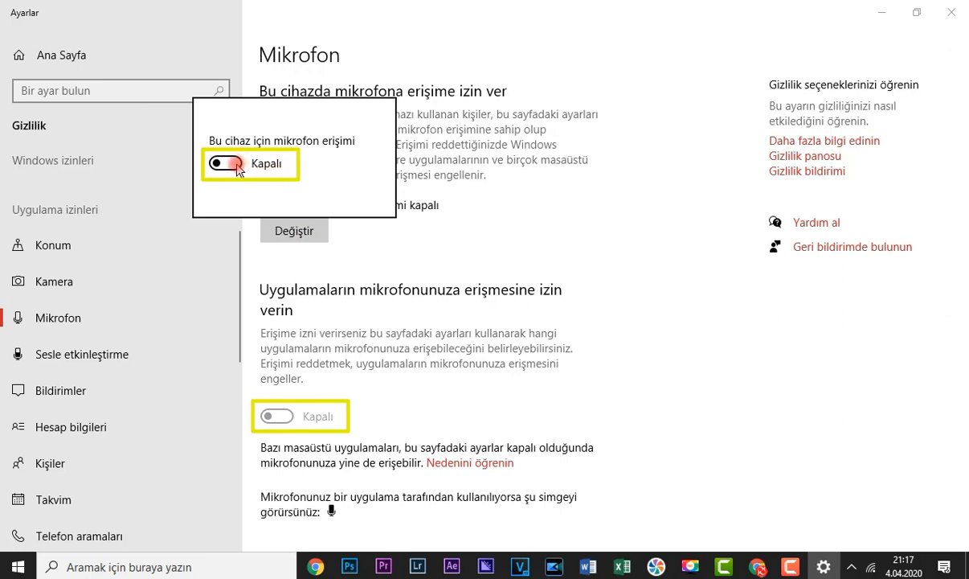
left_click(233, 171)
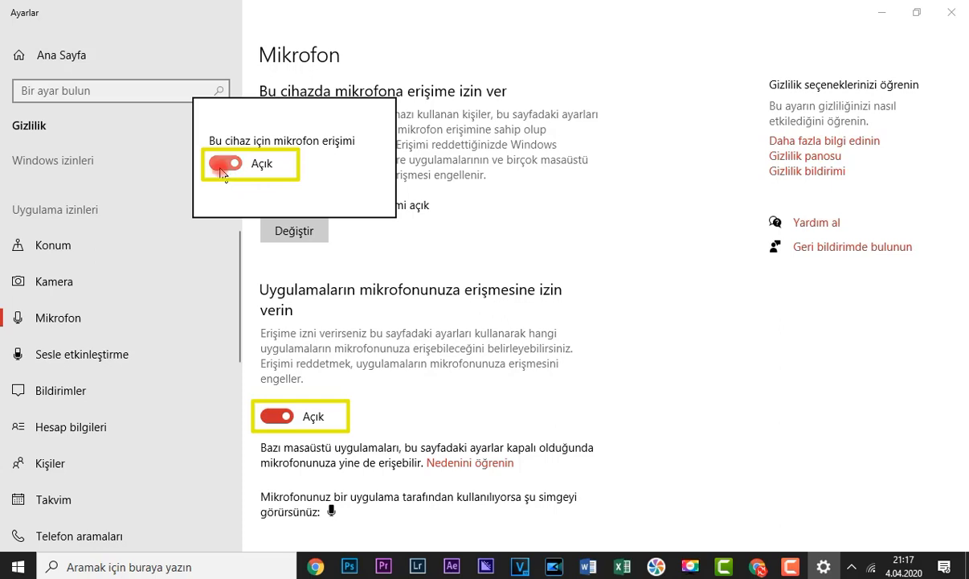
left_click(225, 168)
left_click(223, 167)
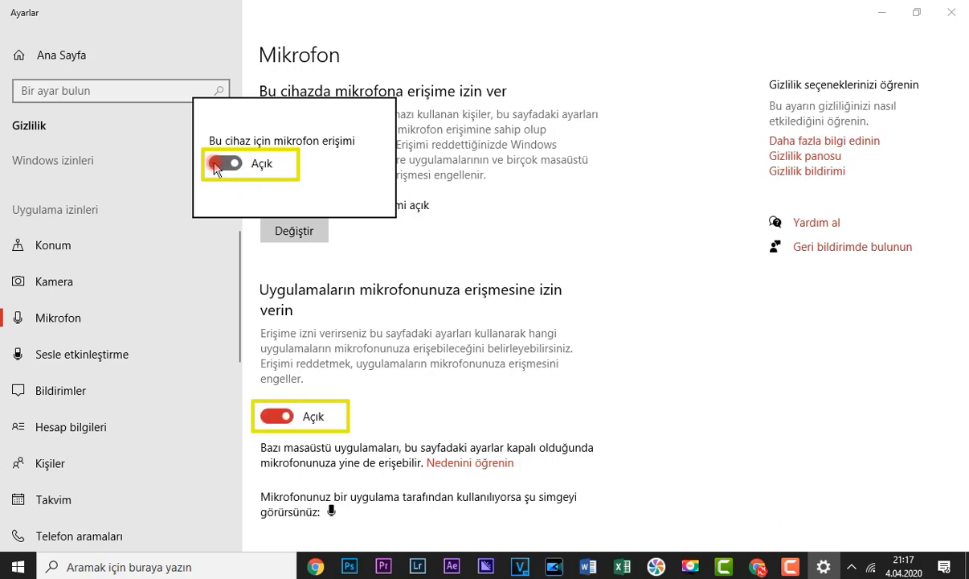
left_click(224, 166)
left_click(225, 165)
left_click(653, 321)
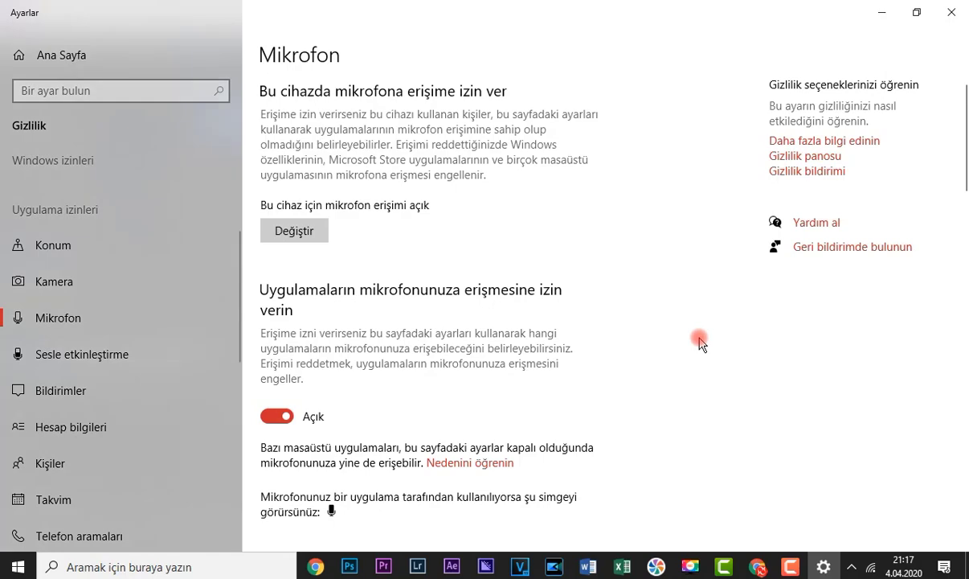
left_click(952, 18)
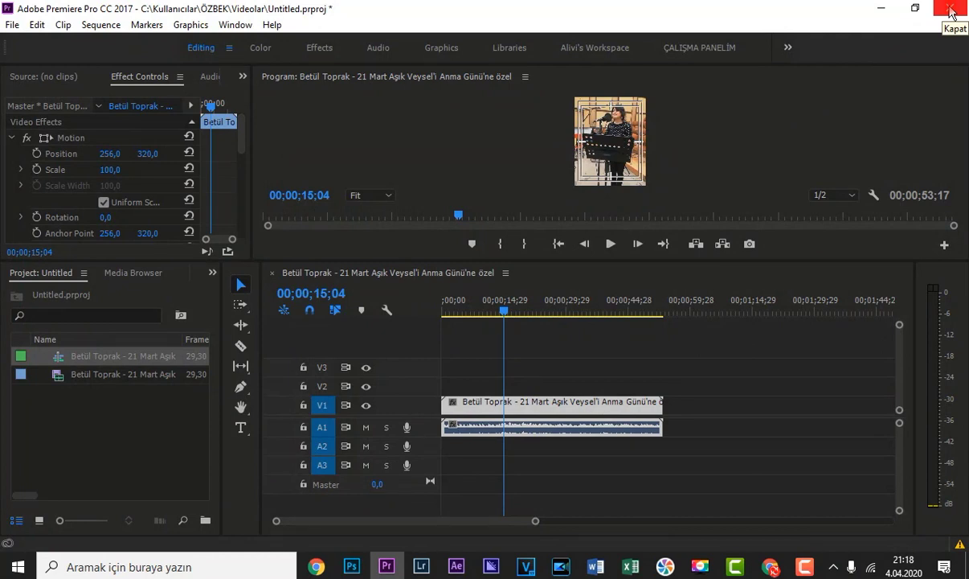
Step: Quit Premiere Pro without saving changes to Untitled.prproj
left_click(950, 9)
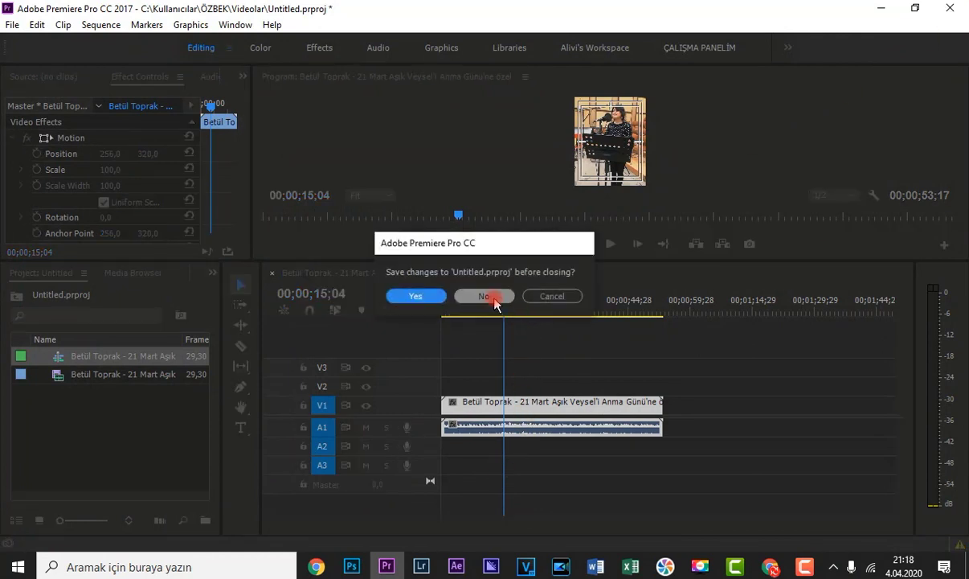
left_click(486, 296)
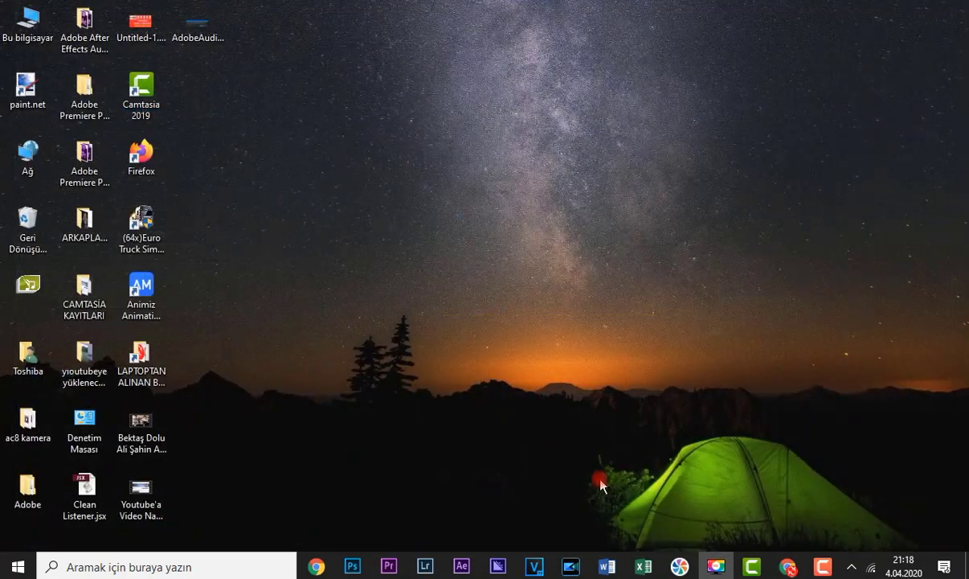
Step: Quit the running Camtasia recorder, deleting the current recording and dismissing the resource error
left_click(828, 569)
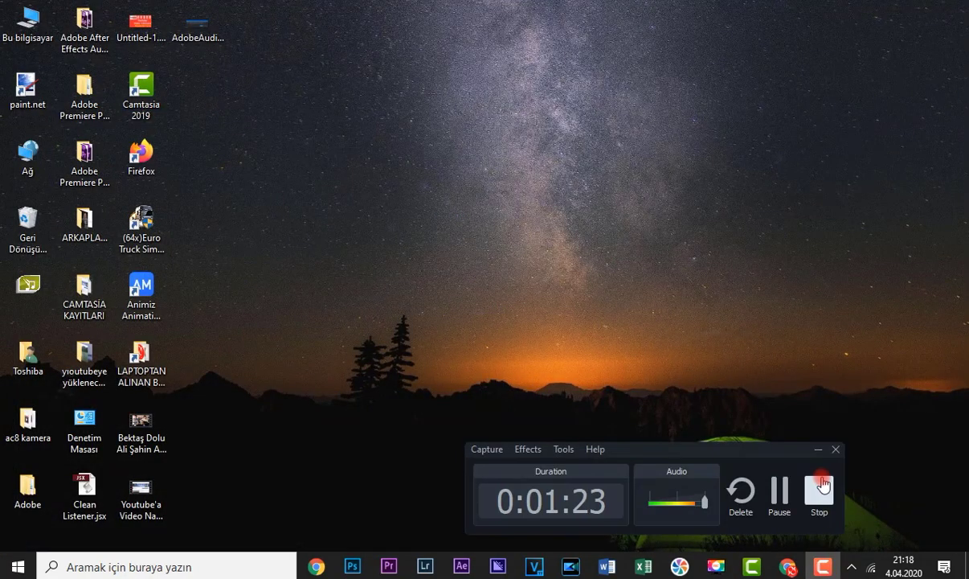
left_click(836, 449)
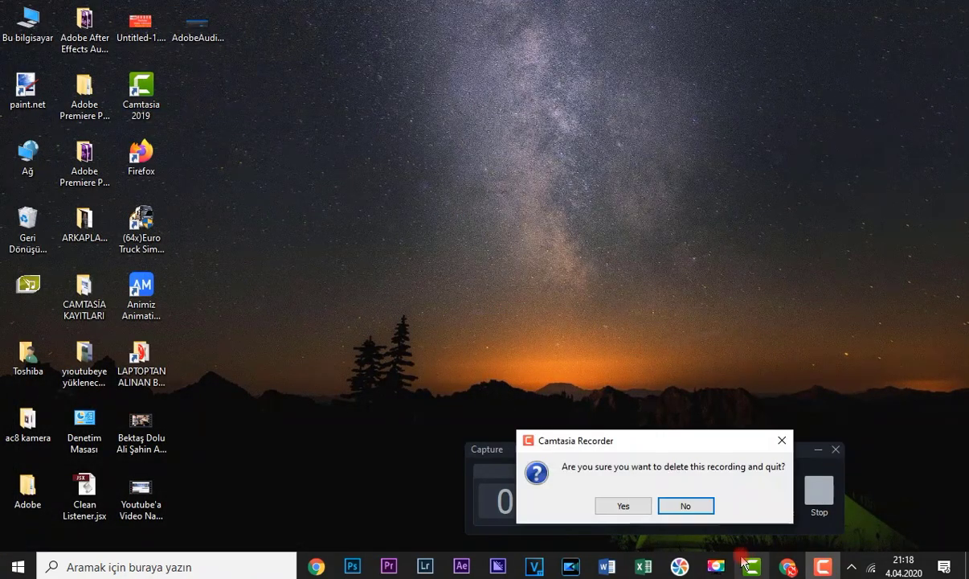
left_click(623, 507)
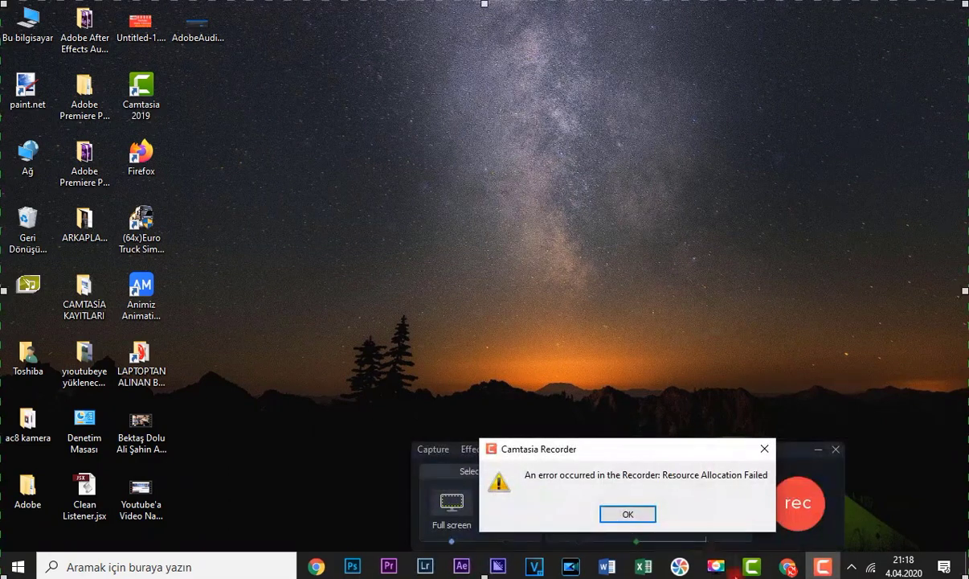
left_click(627, 514)
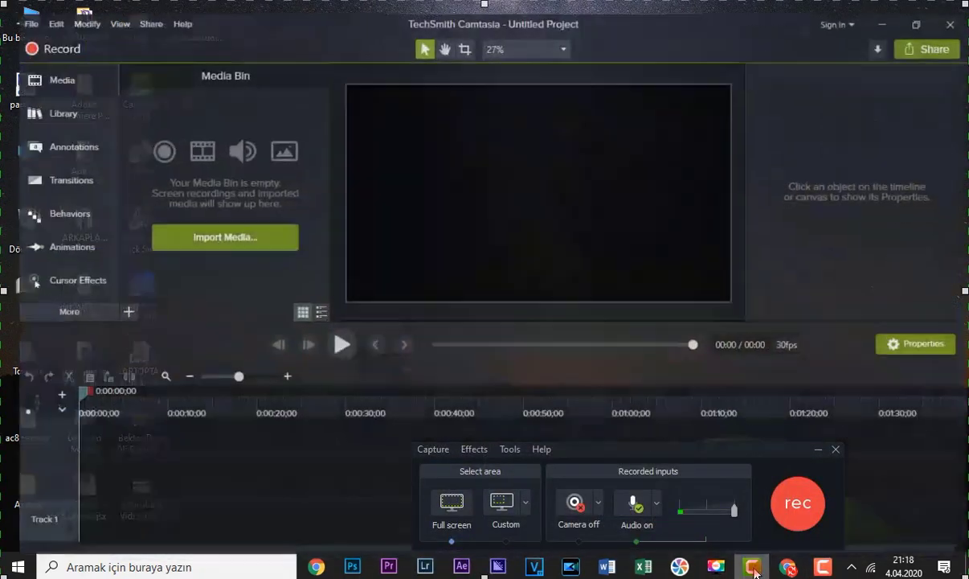
left_click(838, 450)
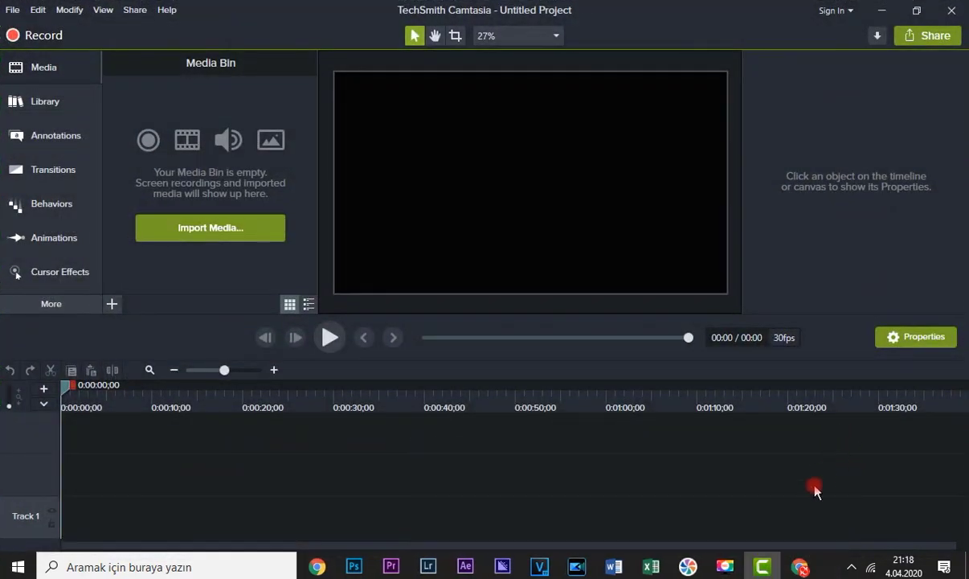
Step: Reopen Camtasia Recorder from the editor for a new recording, dismissing the shortcut conflict warning
left_click(764, 567)
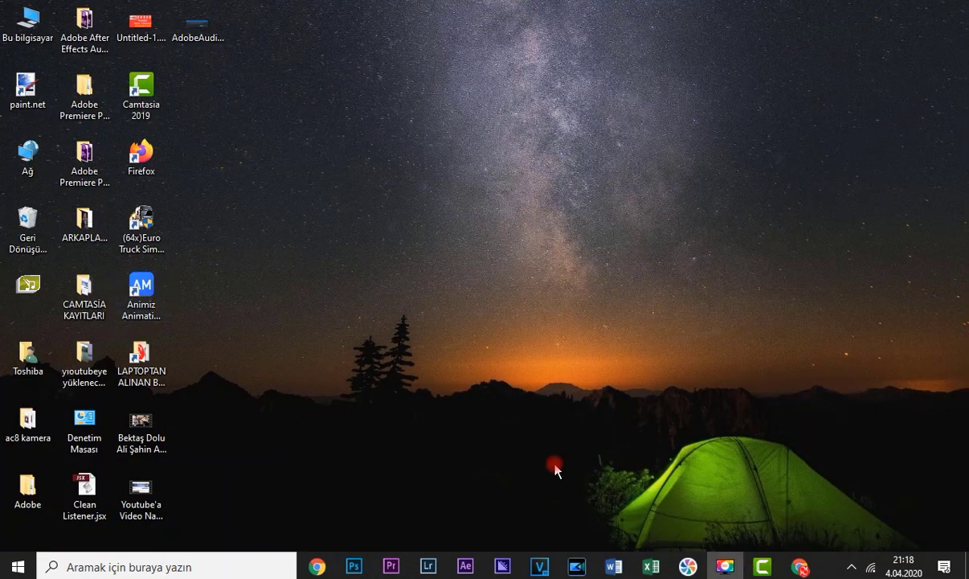
left_click(764, 568)
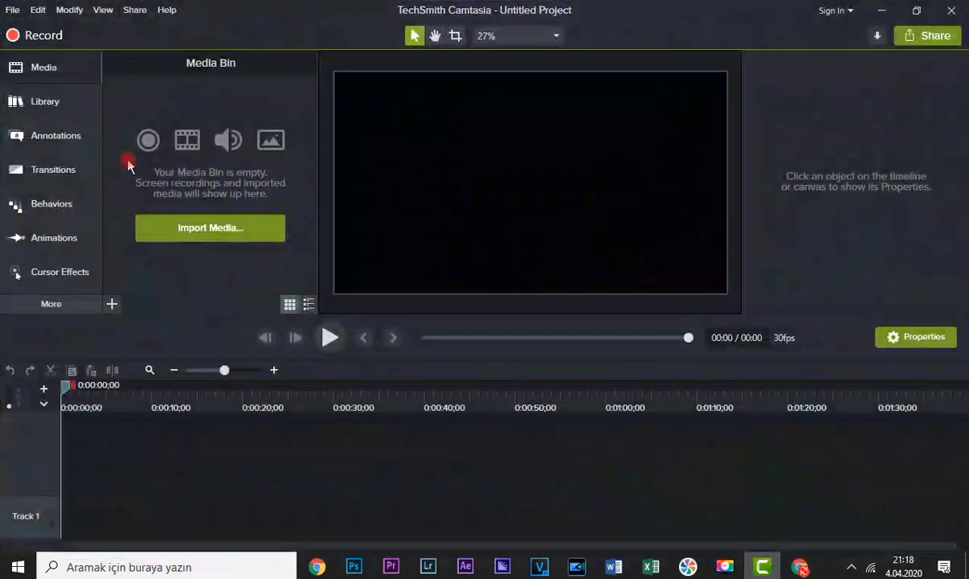
left_click(40, 37)
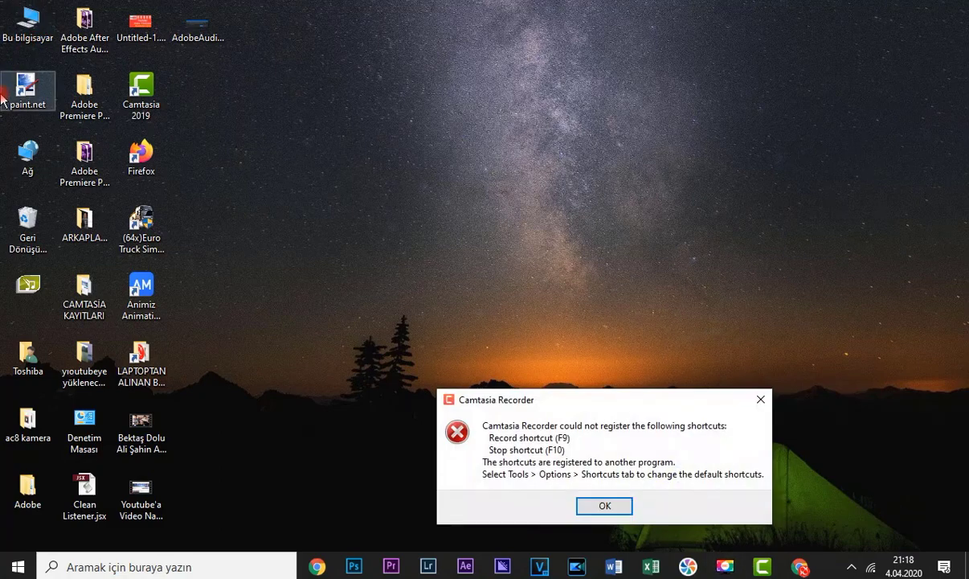
left_click(595, 502)
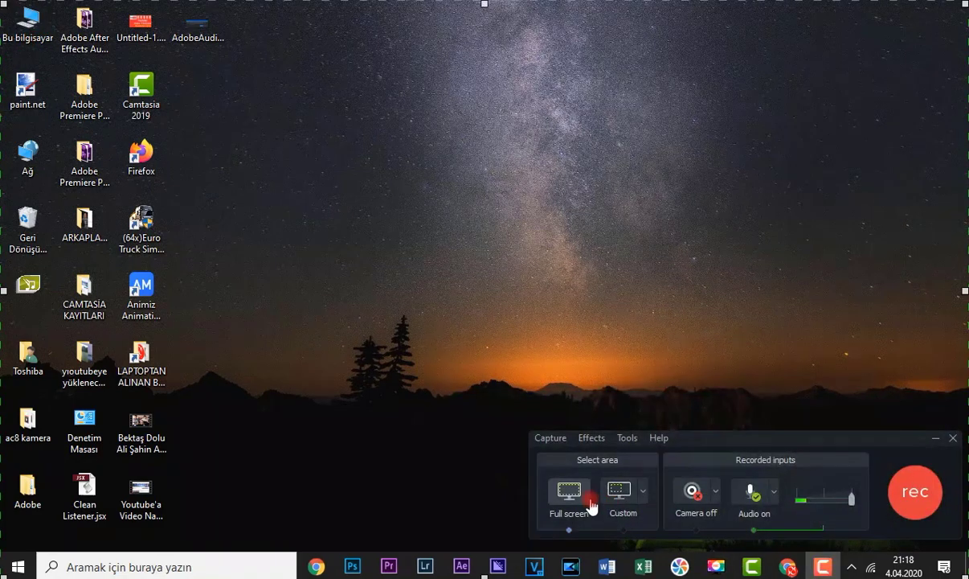